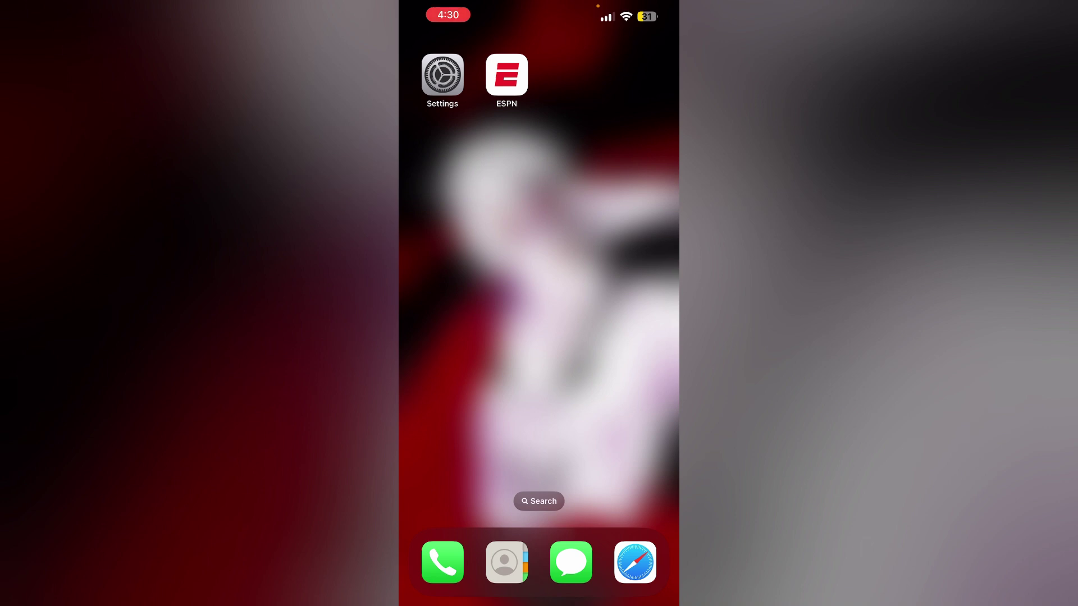
- Launch ESPN, force-close it from the app switcher, and return home
click(506, 74)
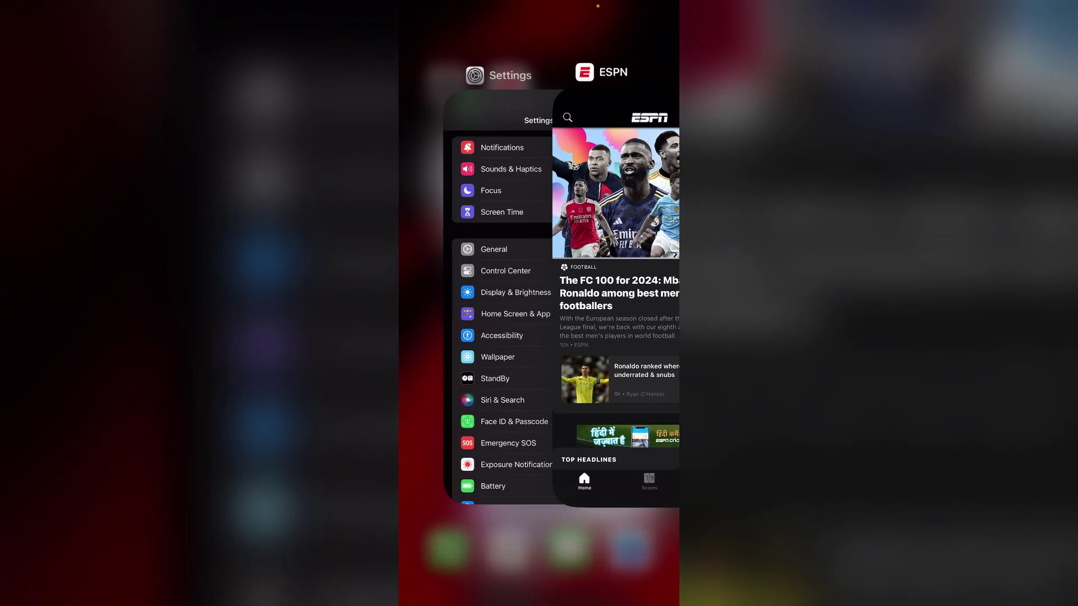
drag(611, 295, 611, 84)
click(540, 547)
- Relaunch ESPN to its news feed, then force-close it again and go home
click(507, 75)
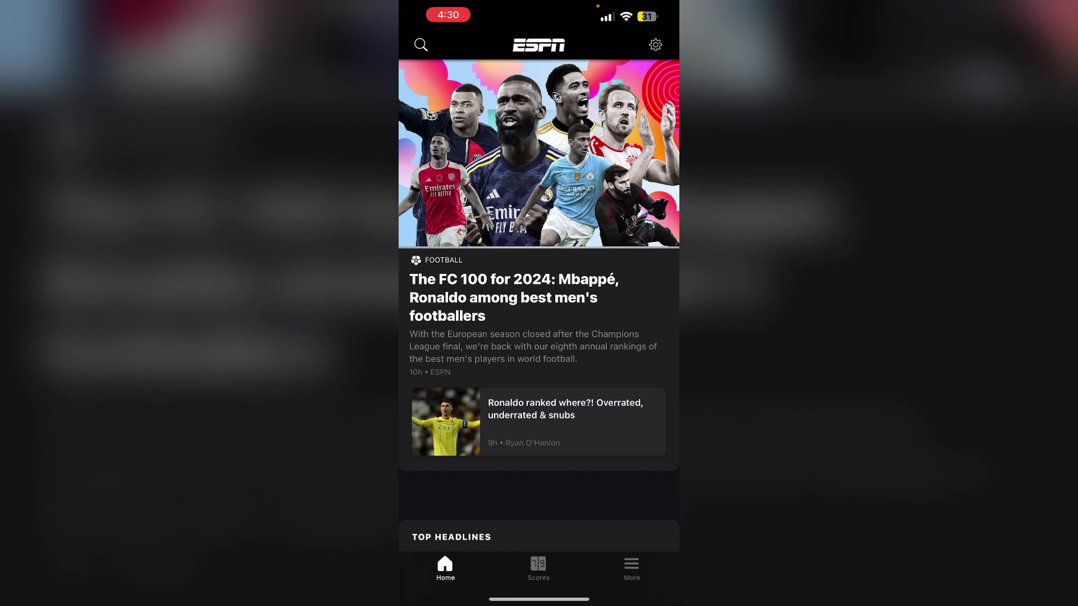
drag(539, 589, 539, 338)
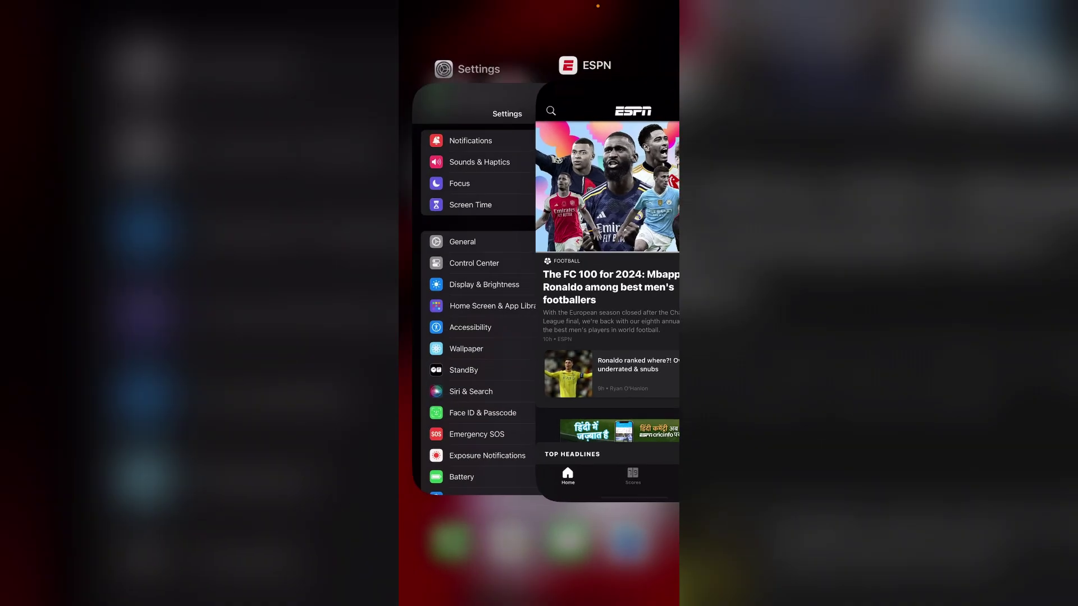
drag(610, 295, 611, 85)
click(539, 547)
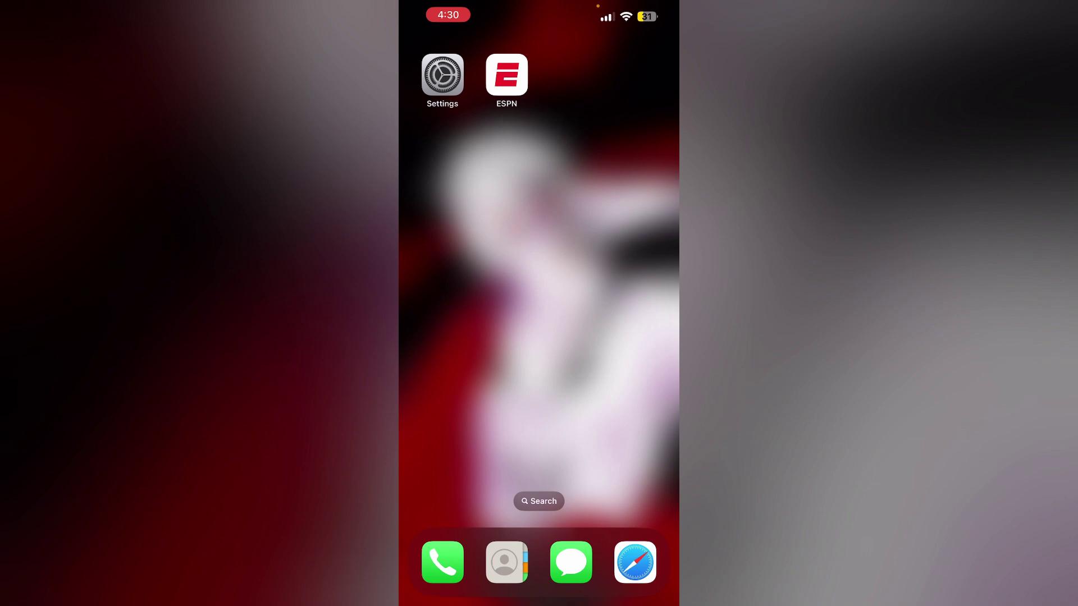
click(506, 76)
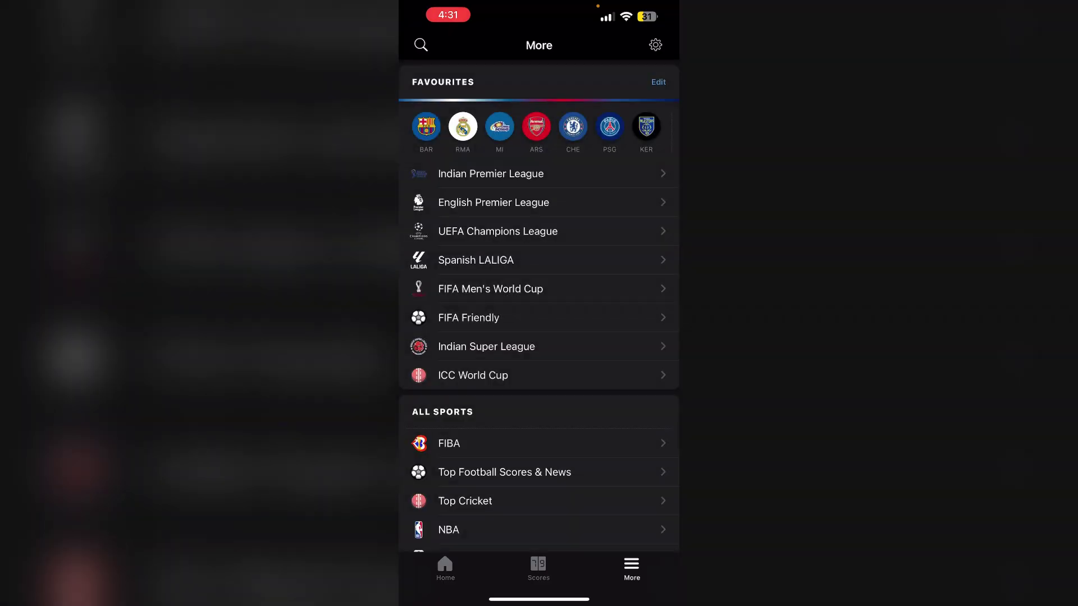
click(538, 569)
click(445, 568)
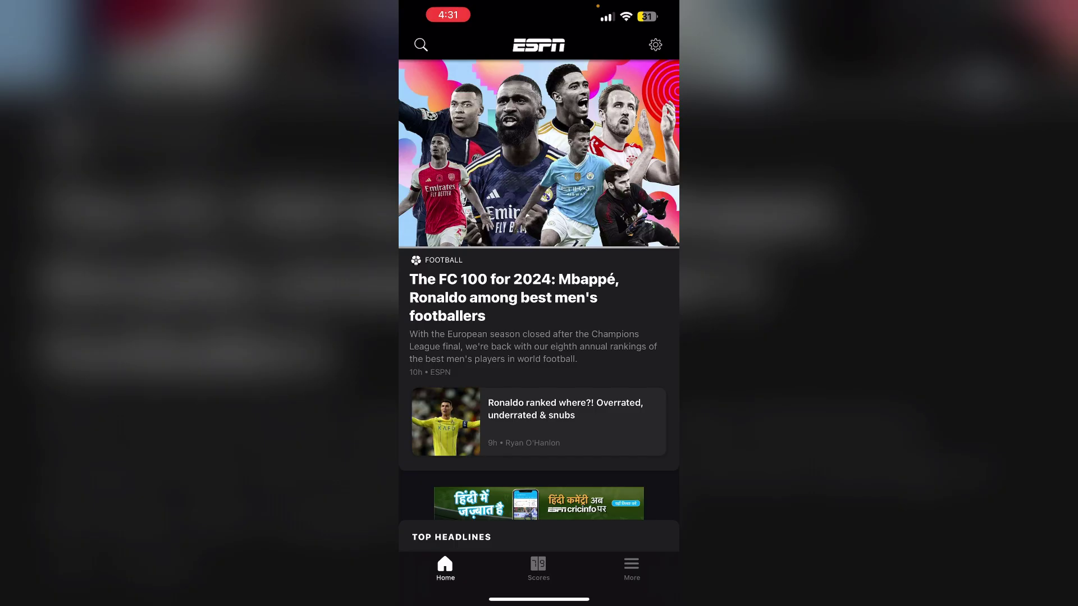
drag(540, 600, 539, 337)
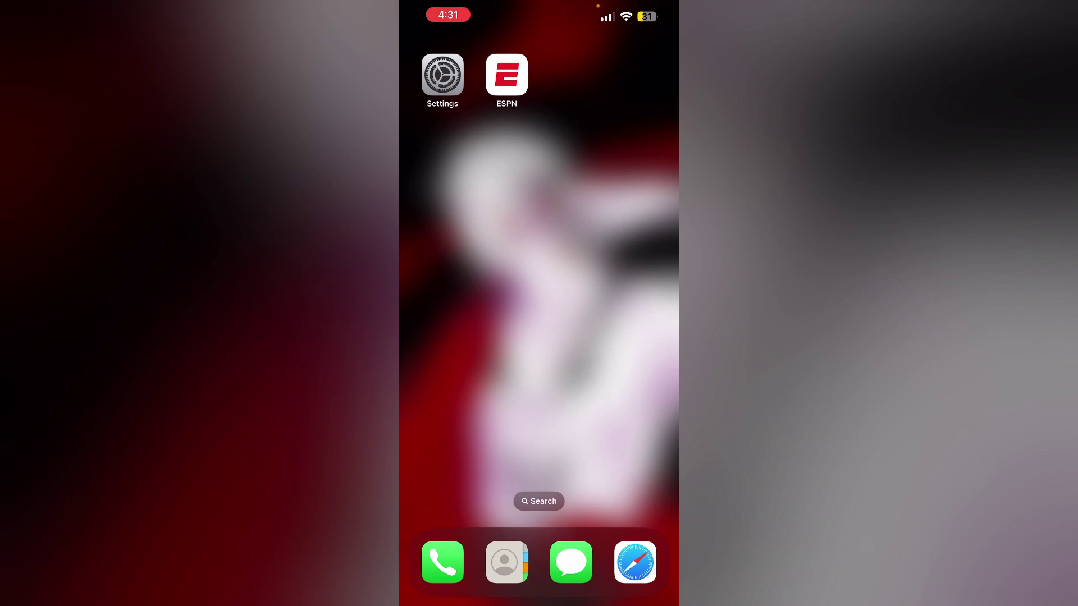
- Bring up the ESPN icon's quick-action menu showing the Remove App option
click(506, 75)
- In Settings, view Screen Time's Content & Privacy Restrictions page, which shows restrictions off
click(442, 75)
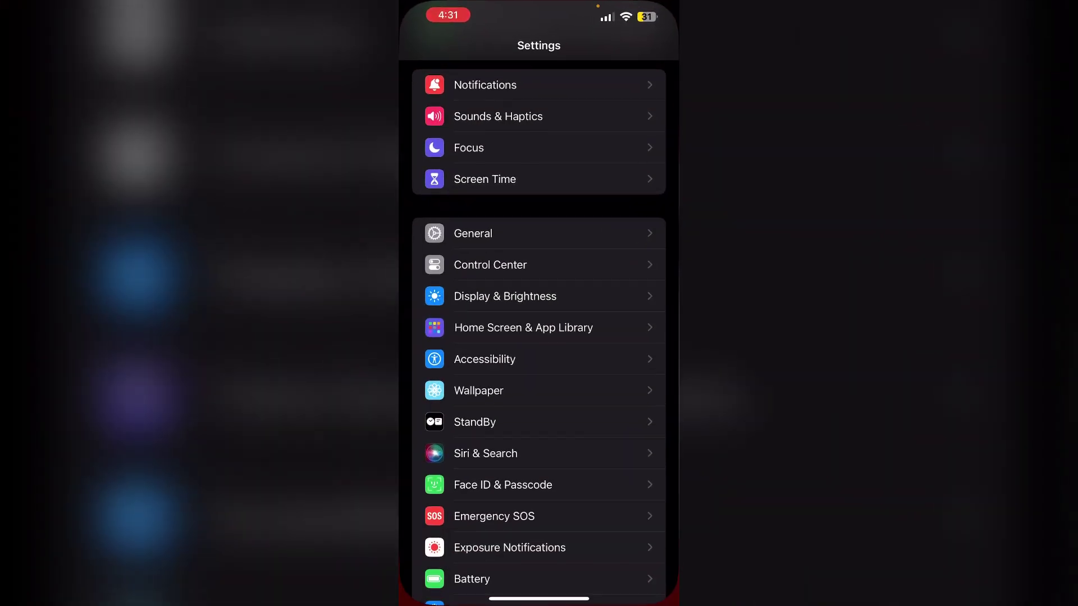
click(539, 179)
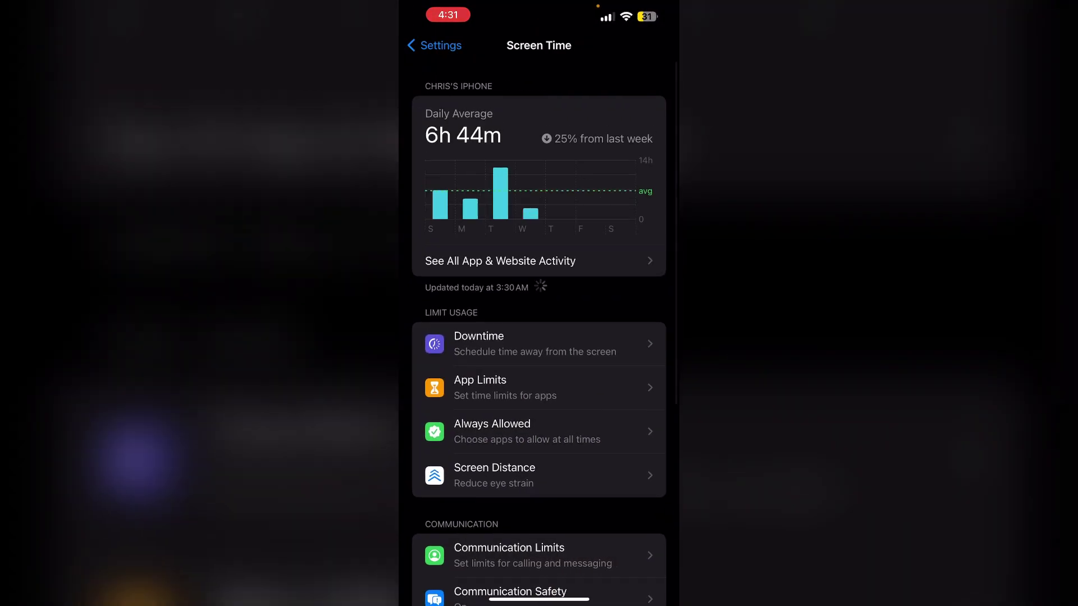
scroll(539, 338, down, 5)
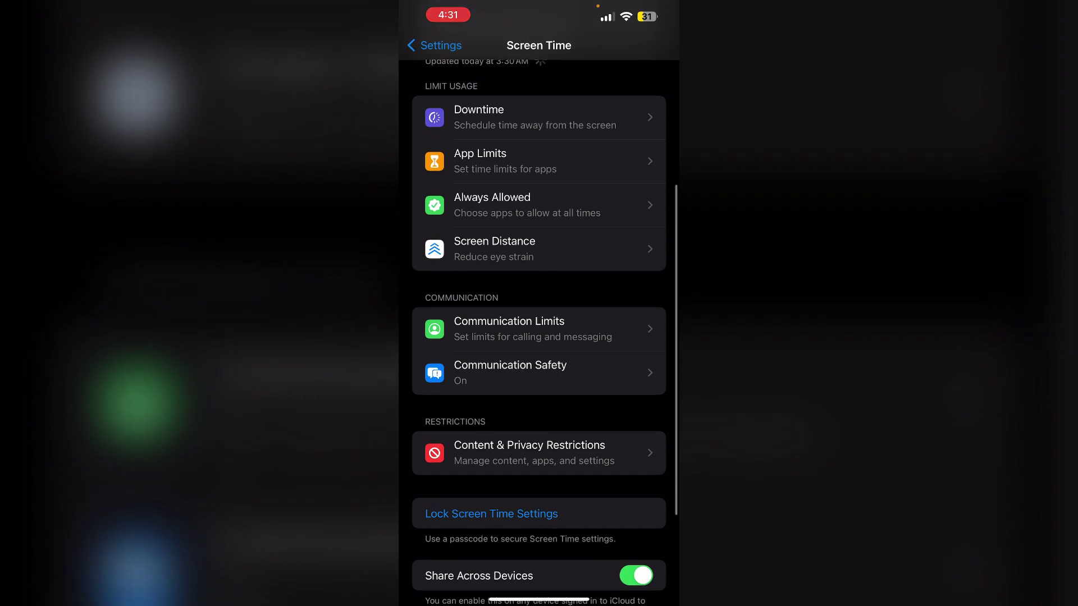
click(540, 452)
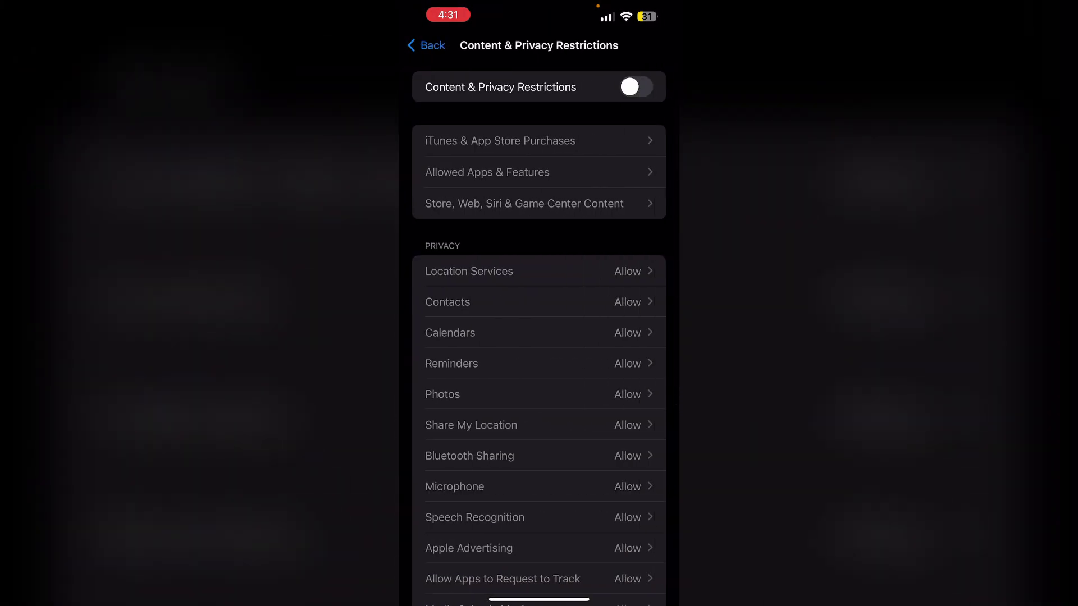
key(super)
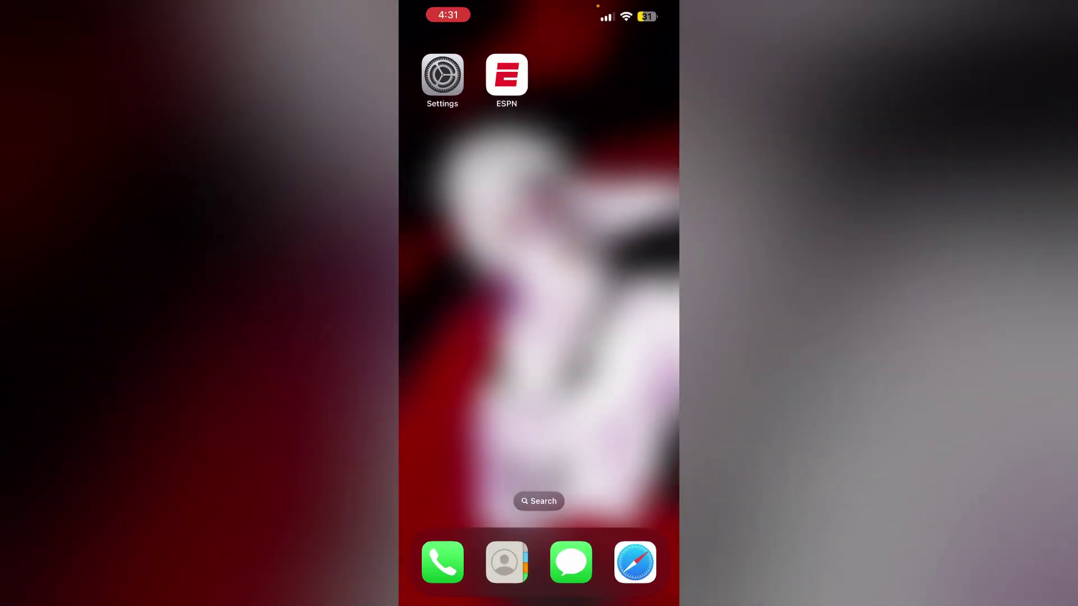